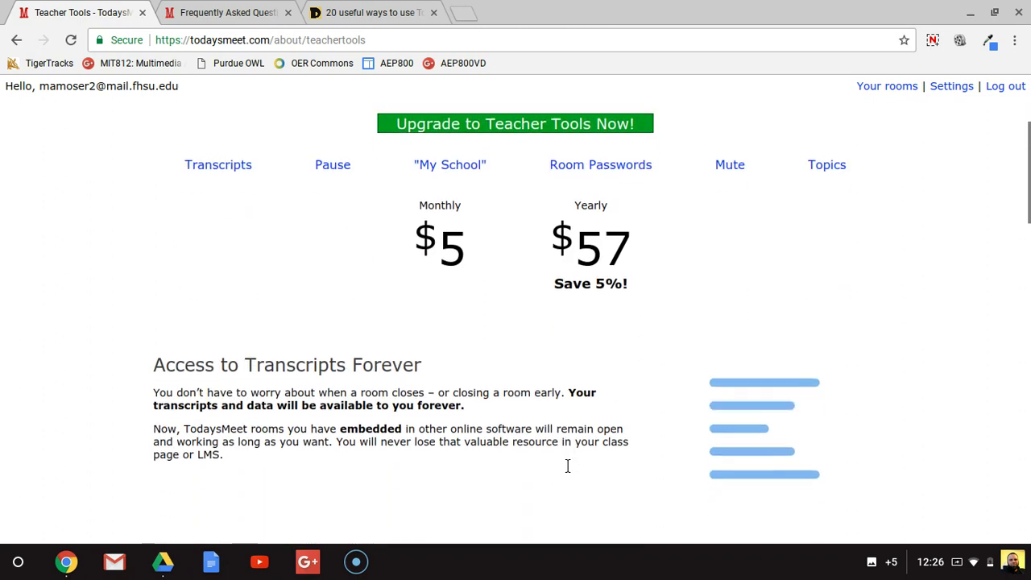
{"action": "scroll", "coordinate": [568, 465], "scroll_direction": "up", "scroll_amount": 1}
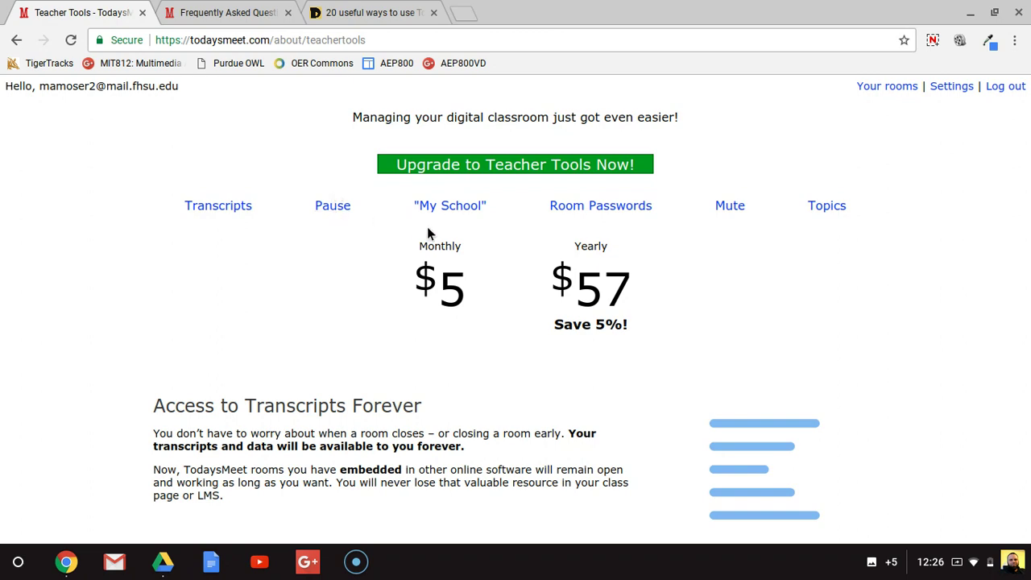
{"action": "scroll", "coordinate": [465, 270], "scroll_direction": "down", "scroll_amount": 6}
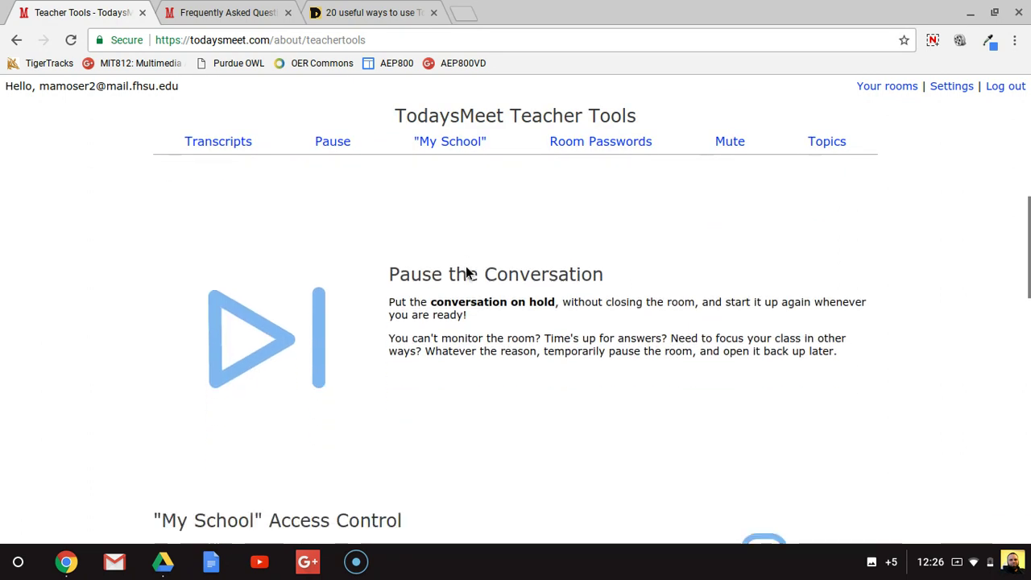
{"action": "scroll", "coordinate": [466, 273], "scroll_direction": "down", "scroll_amount": 5}
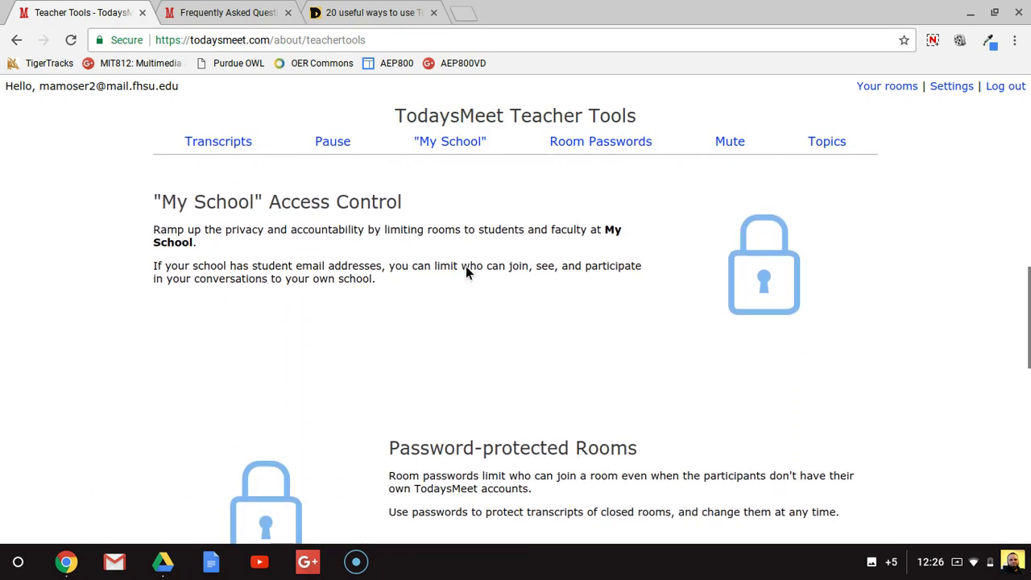
{"action": "scroll", "coordinate": [466, 272], "scroll_direction": "down", "scroll_amount": 3}
{"action": "scroll", "coordinate": [466, 271], "scroll_direction": "up", "scroll_amount": 3}
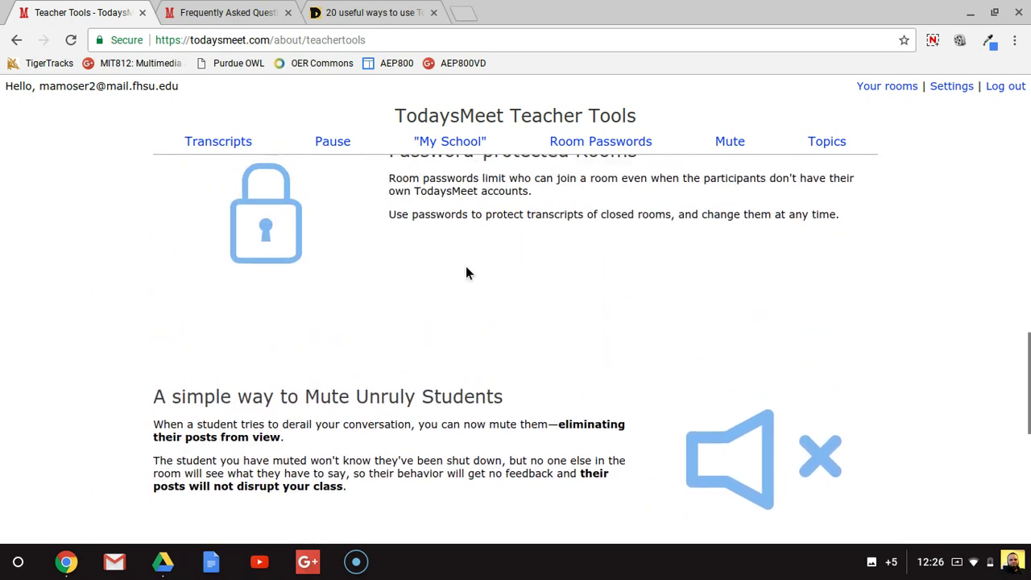
{"action": "scroll", "coordinate": [465, 273], "scroll_direction": "down", "scroll_amount": 3}
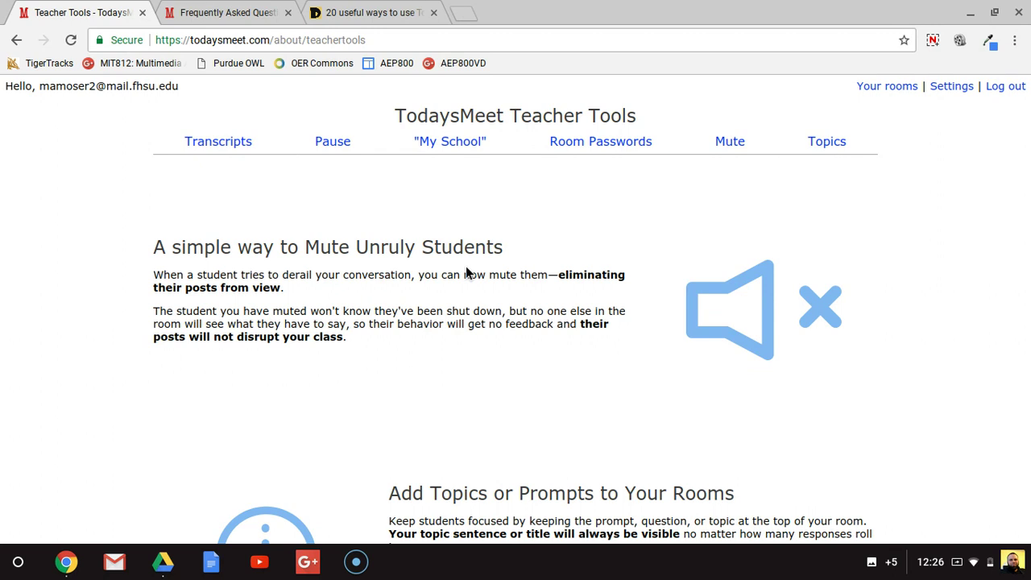
{"action": "scroll", "coordinate": [465, 272], "scroll_direction": "down", "scroll_amount": 3}
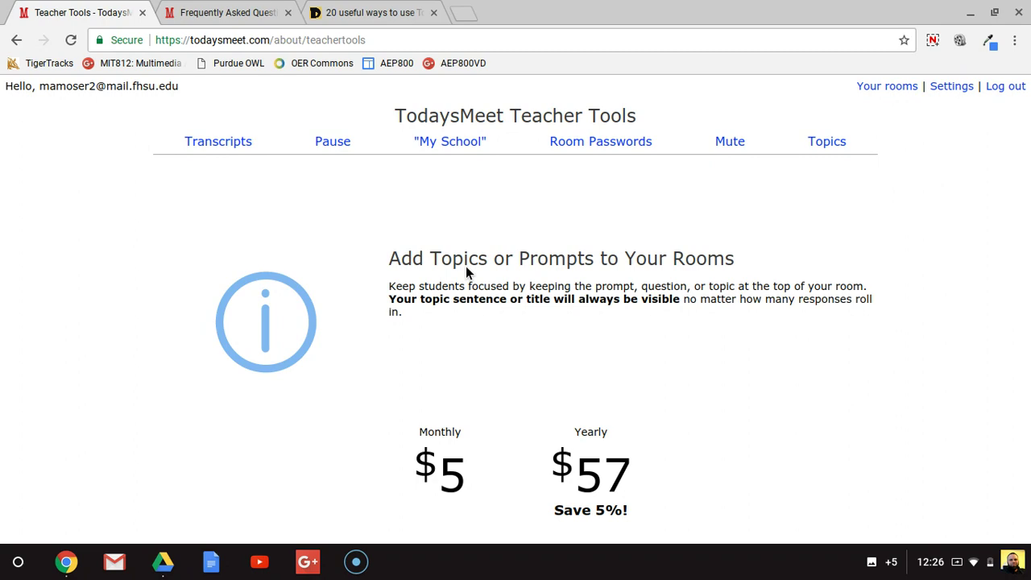
{"action": "scroll", "coordinate": [465, 270], "scroll_direction": "up", "scroll_amount": 15}
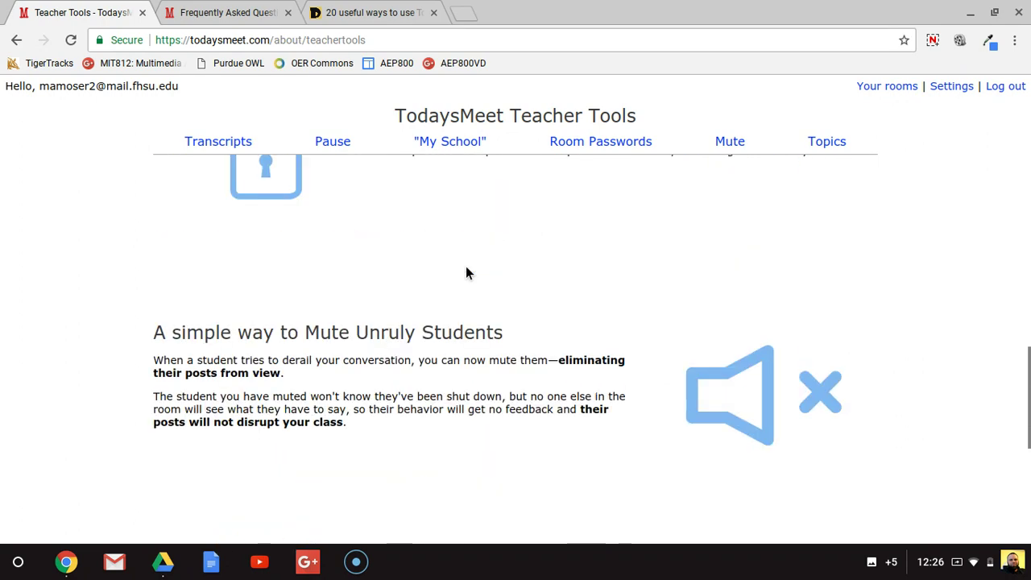
{"action": "scroll", "coordinate": [465, 272], "scroll_direction": "up", "scroll_amount": 7}
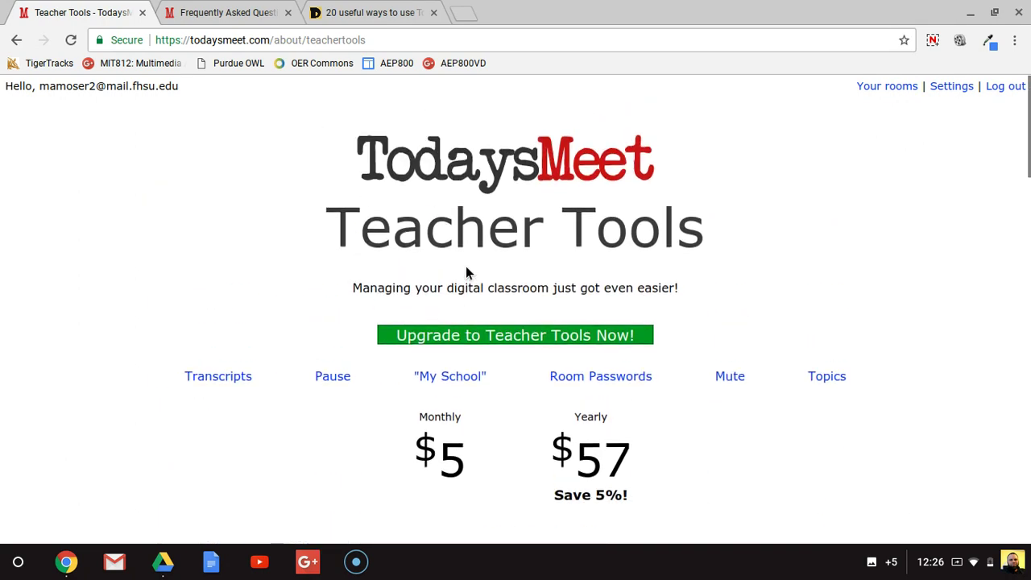
{"action": "left_click", "coordinate": [15, 40]}
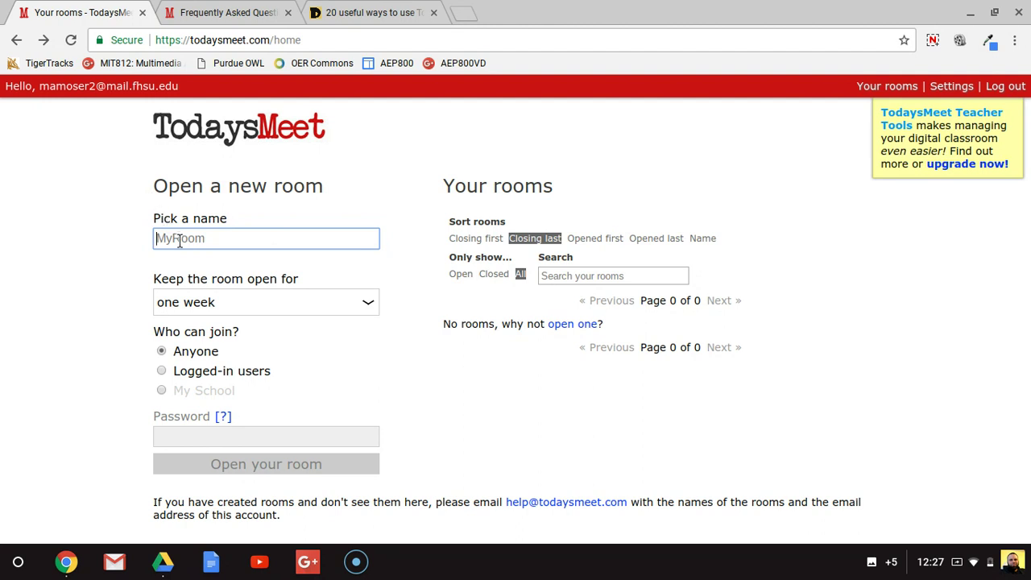
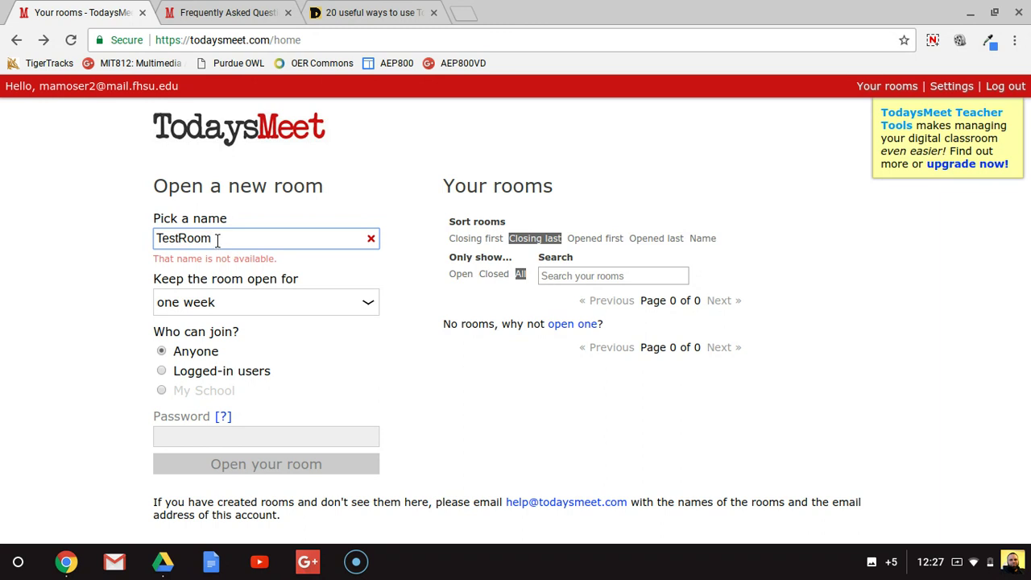
{"action": "double_click", "coordinate": [217, 240]}
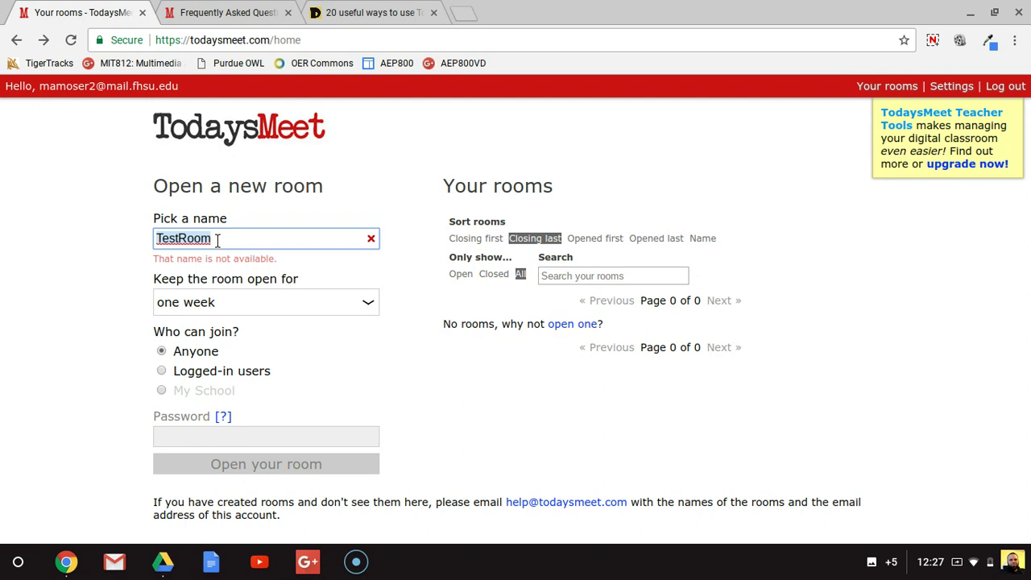
{"action": "key", "text": "BackSpace"}
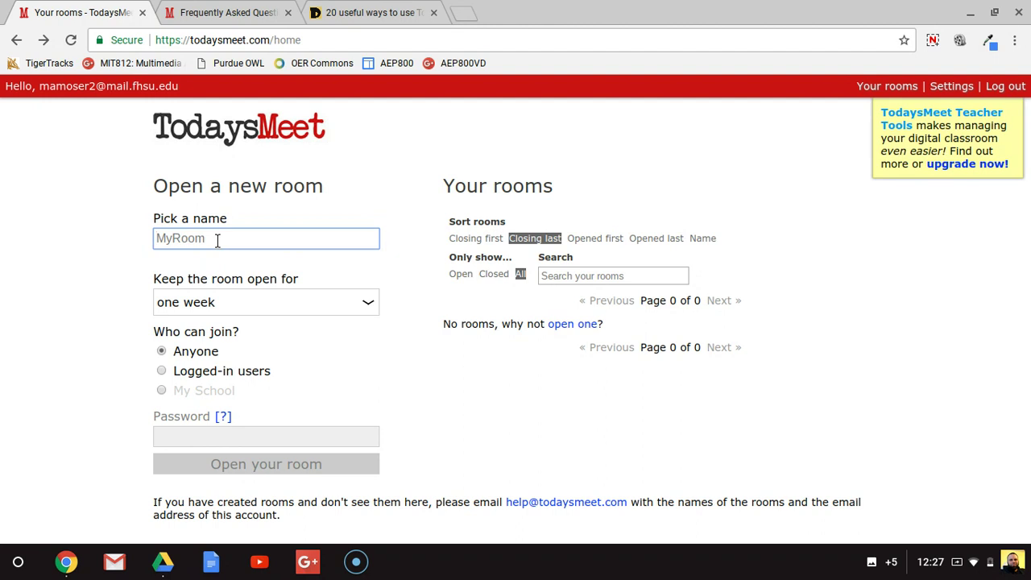
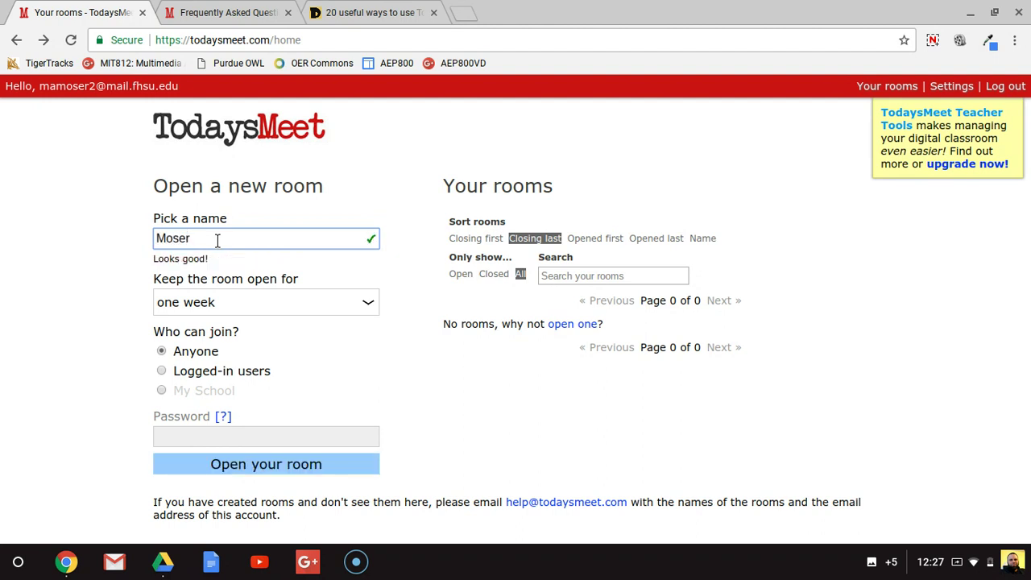
Step: Set 'Keep the room open for' to one year
{"action": "left_click", "coordinate": [237, 298]}
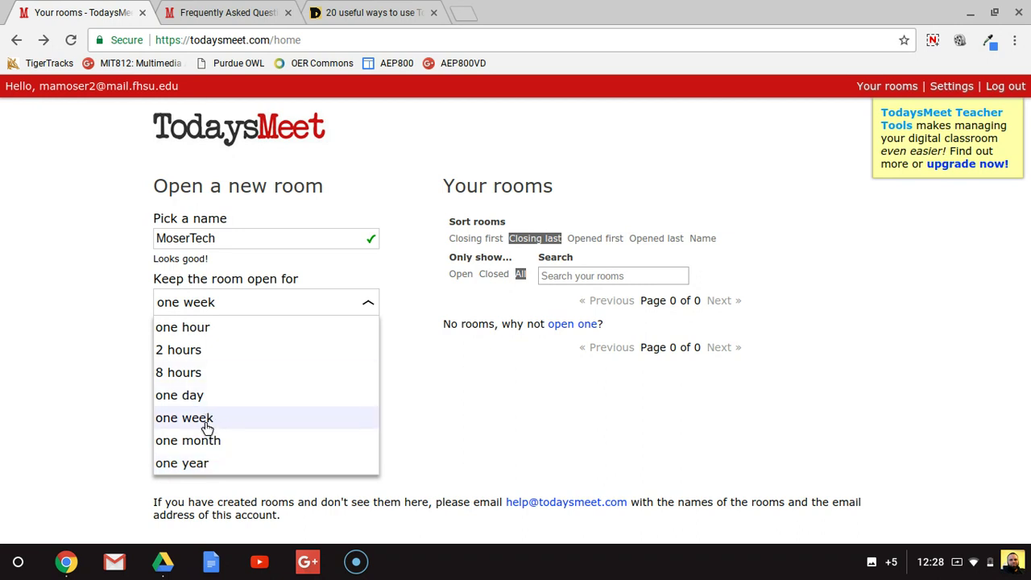
{"action": "left_click", "coordinate": [206, 472]}
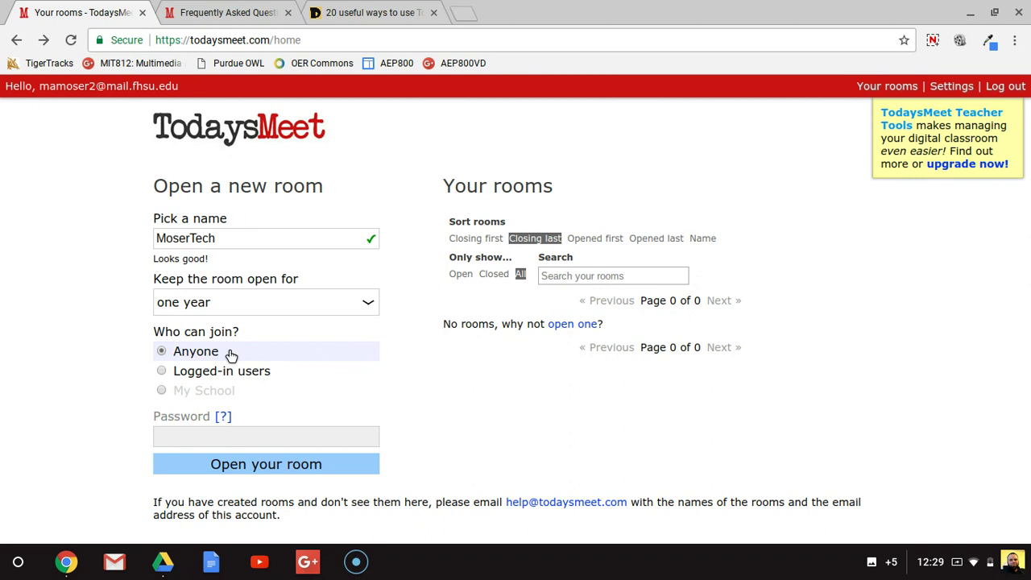
{"action": "left_click", "coordinate": [182, 435]}
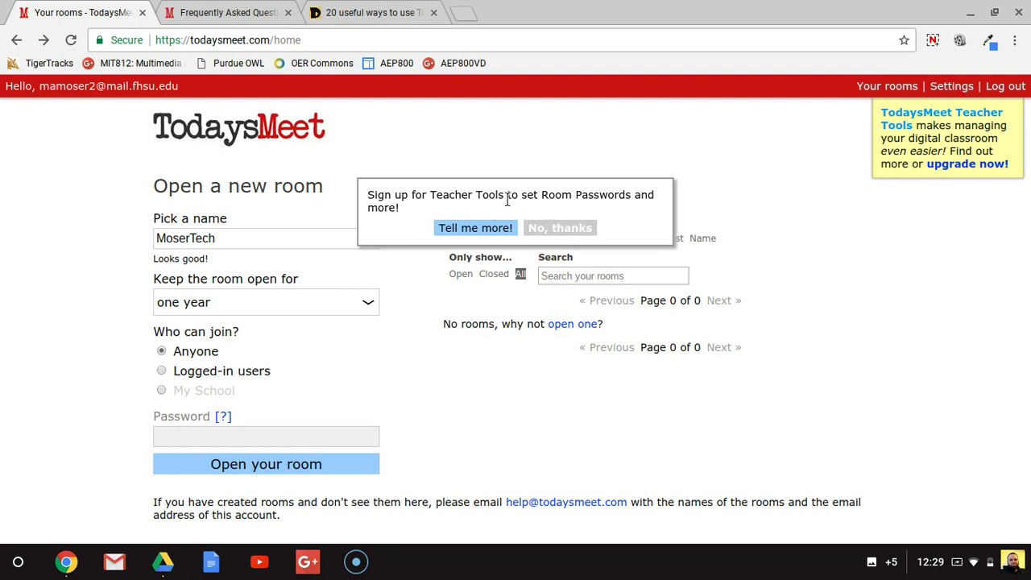
{"action": "left_click", "coordinate": [570, 230]}
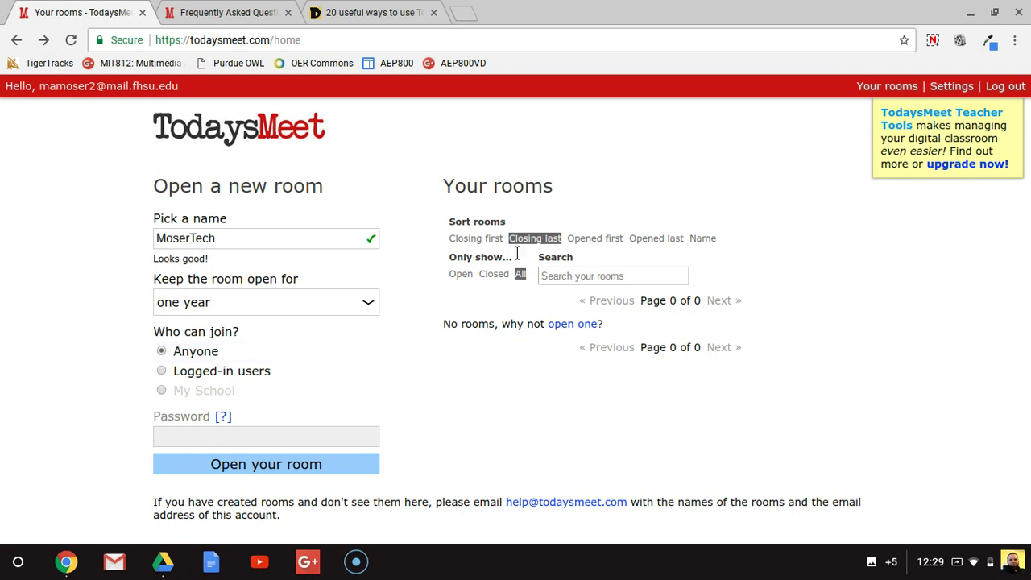
{"action": "left_click", "coordinate": [280, 469]}
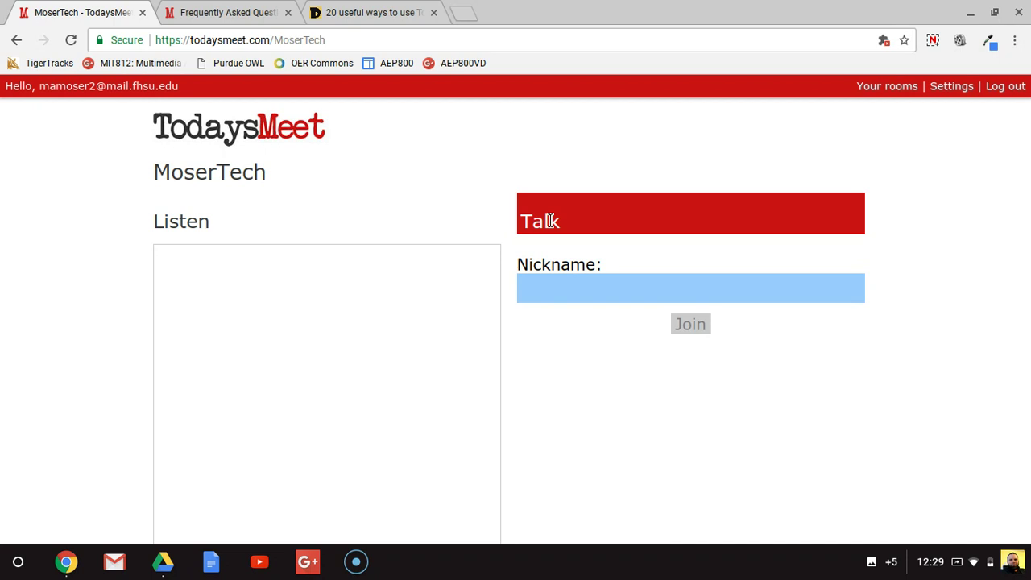
{"action": "scroll", "coordinate": [604, 315], "scroll_direction": "down", "scroll_amount": 2}
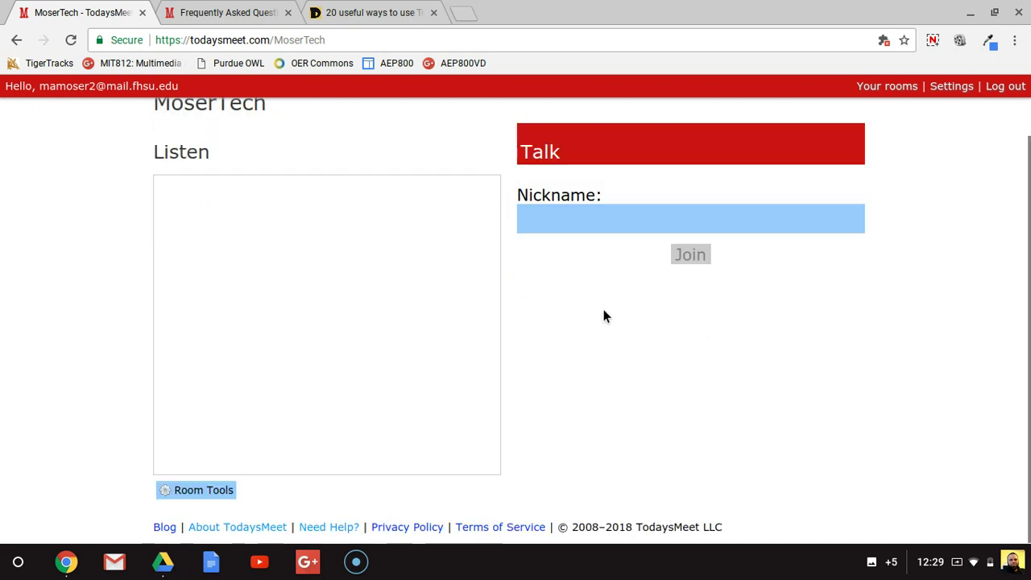
{"action": "scroll", "coordinate": [605, 315], "scroll_direction": "up", "scroll_amount": 1}
{"action": "left_click", "coordinate": [585, 280]}
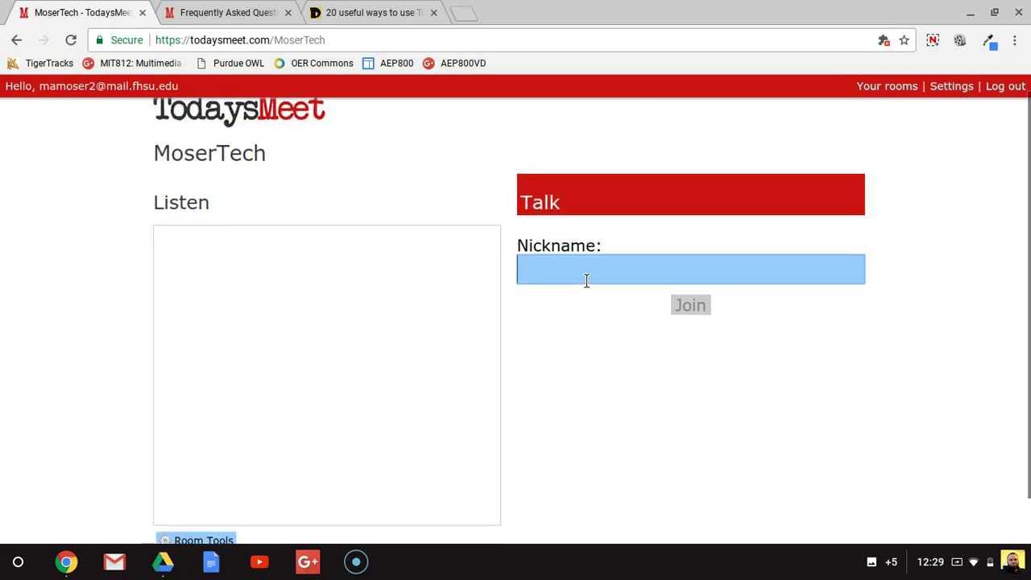
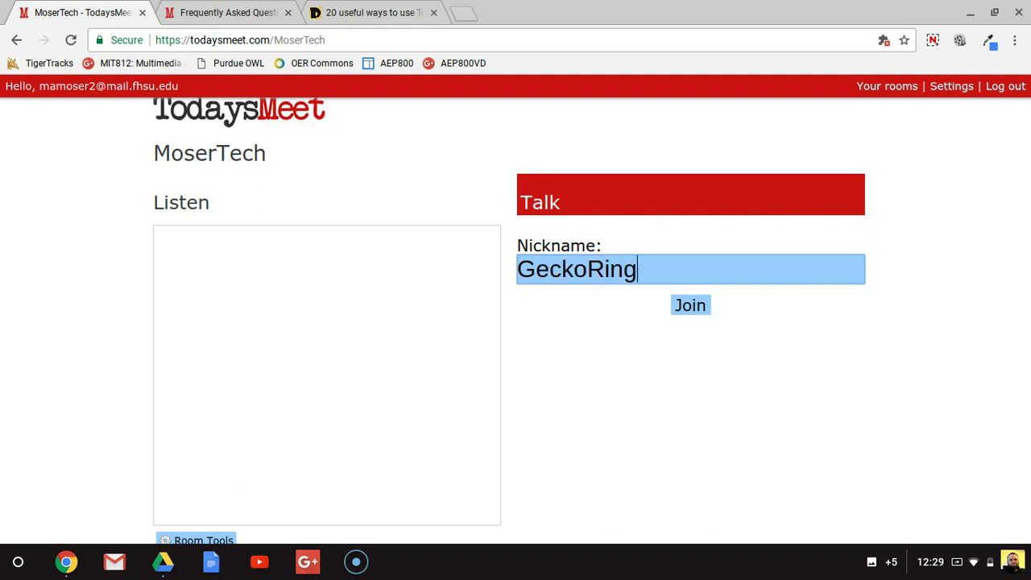
{"action": "left_click", "coordinate": [690, 306]}
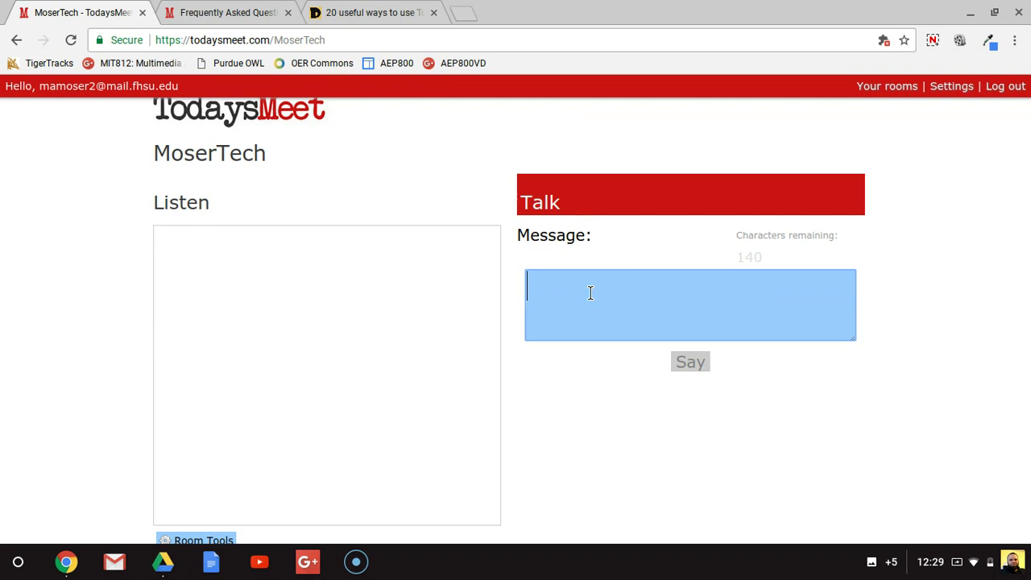
Step: Send 'Good morning everyone!' as the room's first message
{"action": "type", "text": "Good mo"}
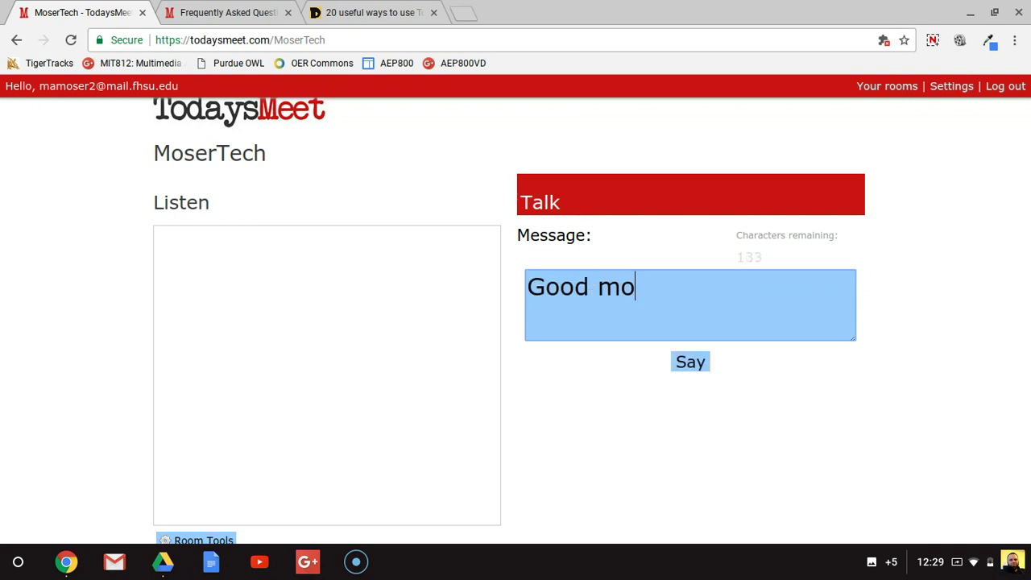
{"action": "type", "text": "rning everyone!"}
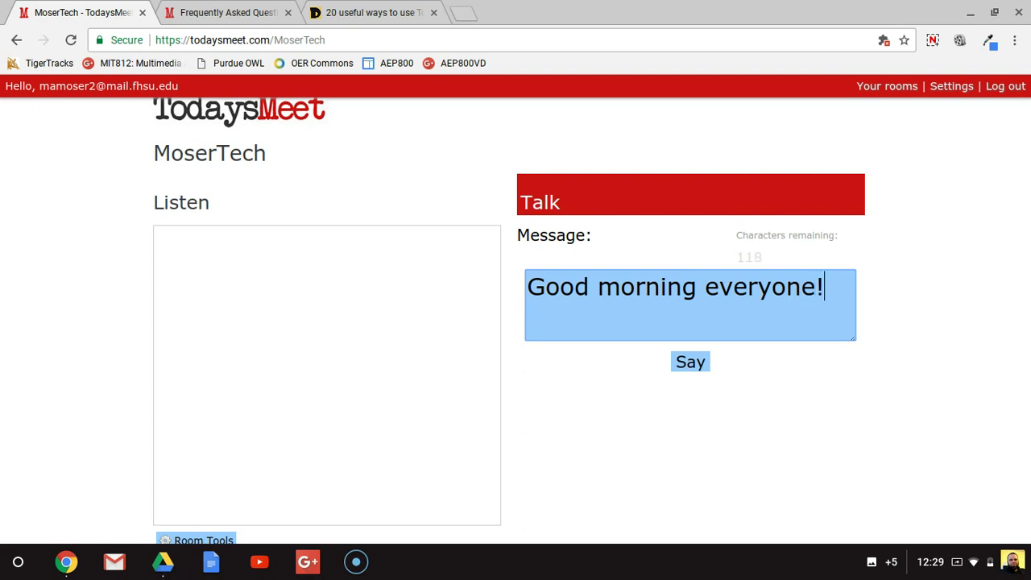
{"action": "key", "text": "Return"}
{"action": "mouse_move", "coordinate": [305, 249]}
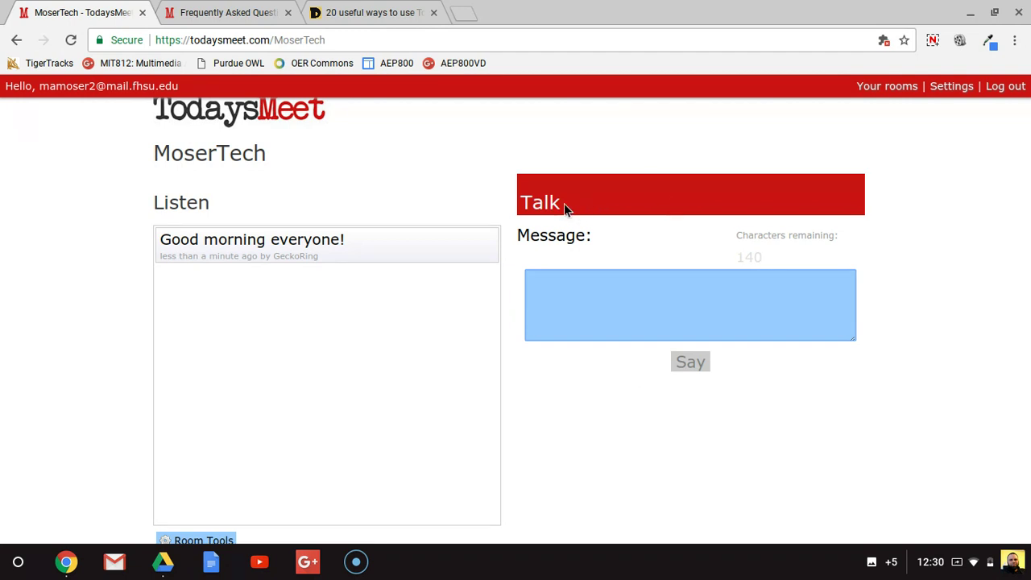
{"action": "scroll", "coordinate": [295, 275], "scroll_direction": "down", "scroll_amount": 1}
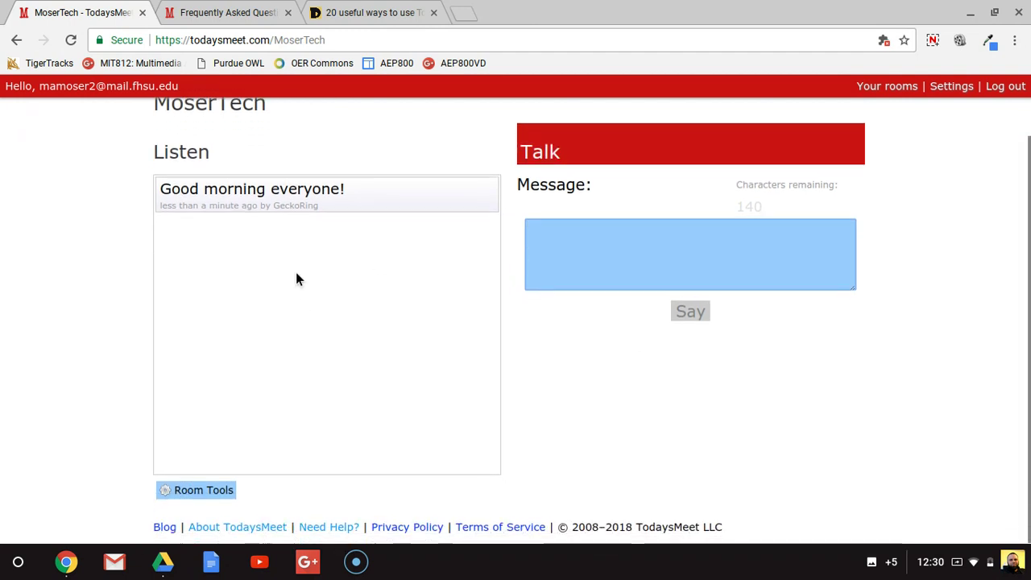
Step: Open the room's Transcript from Room Tools
{"action": "left_click", "coordinate": [194, 491]}
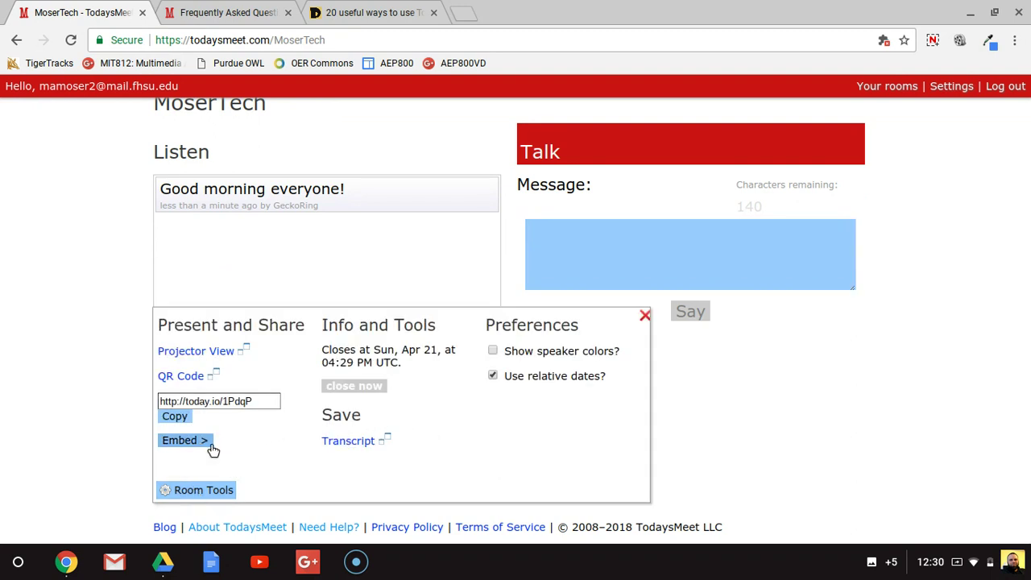
{"action": "left_click", "coordinate": [359, 445]}
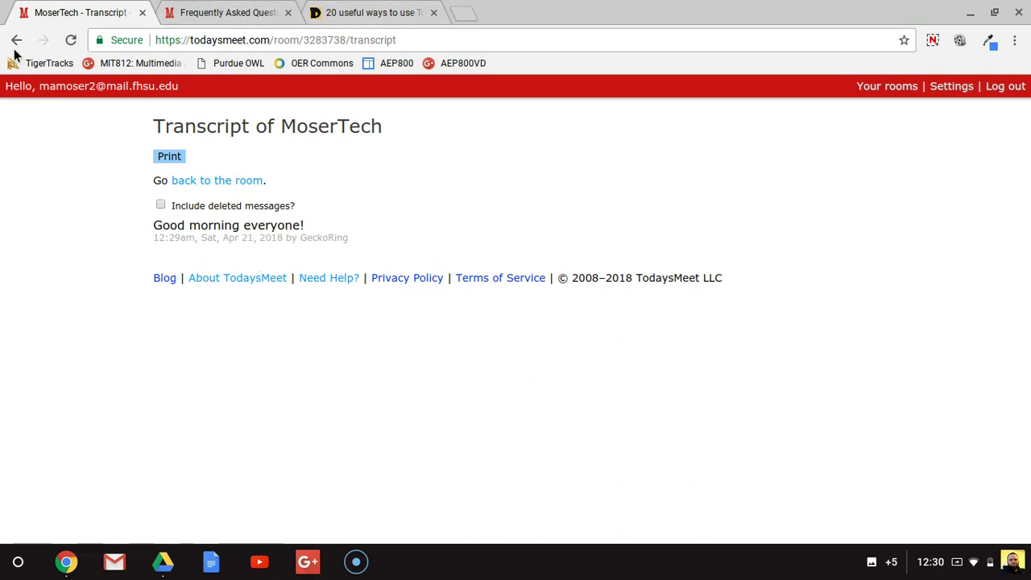
{"action": "left_click", "coordinate": [240, 181]}
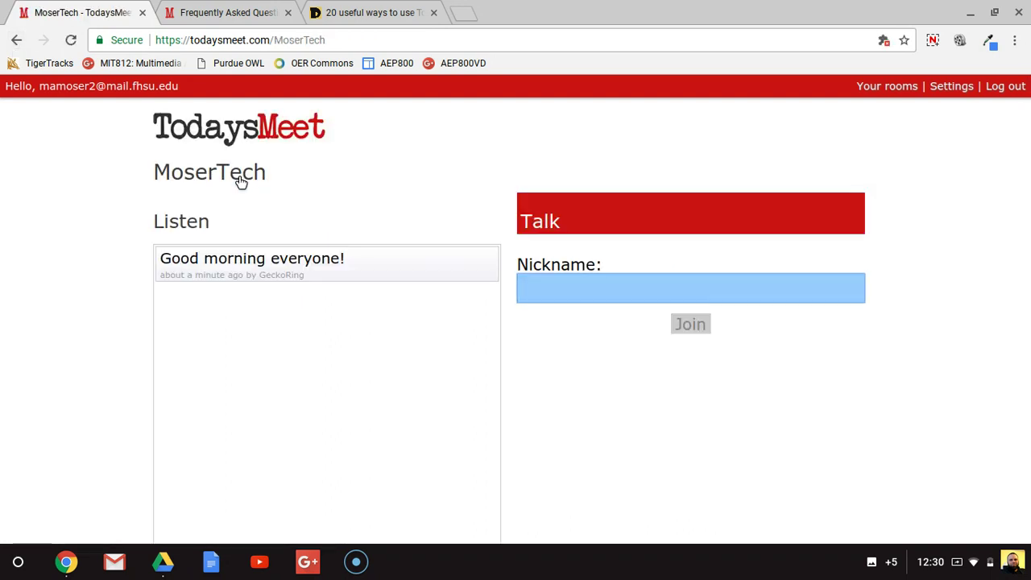
{"action": "left_click", "coordinate": [217, 9]}
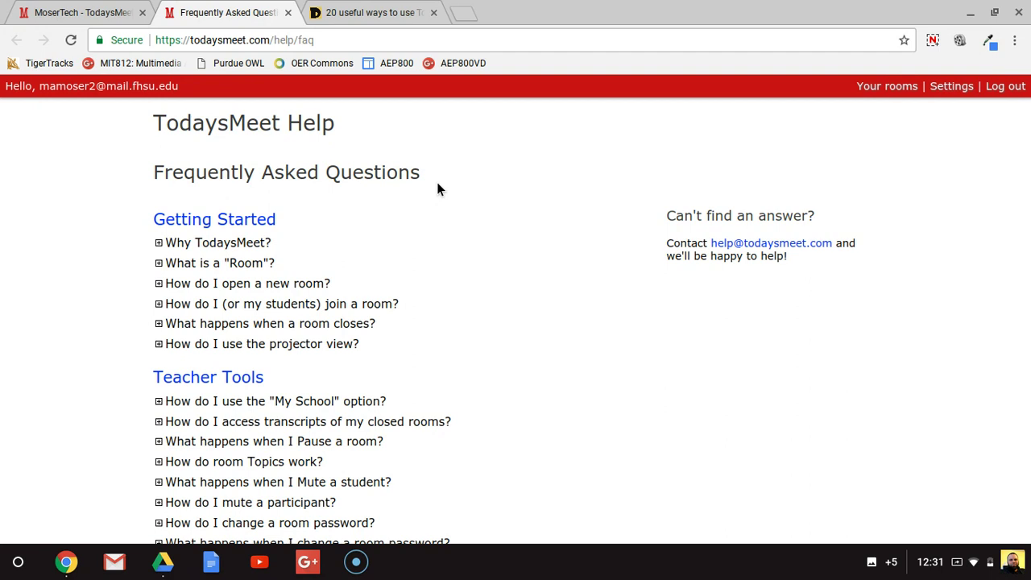
Step: Scroll through the FAQ, then switch to the '20 useful ways to use TodaysMeet' article
{"action": "scroll", "coordinate": [437, 189], "scroll_direction": "down", "scroll_amount": 2}
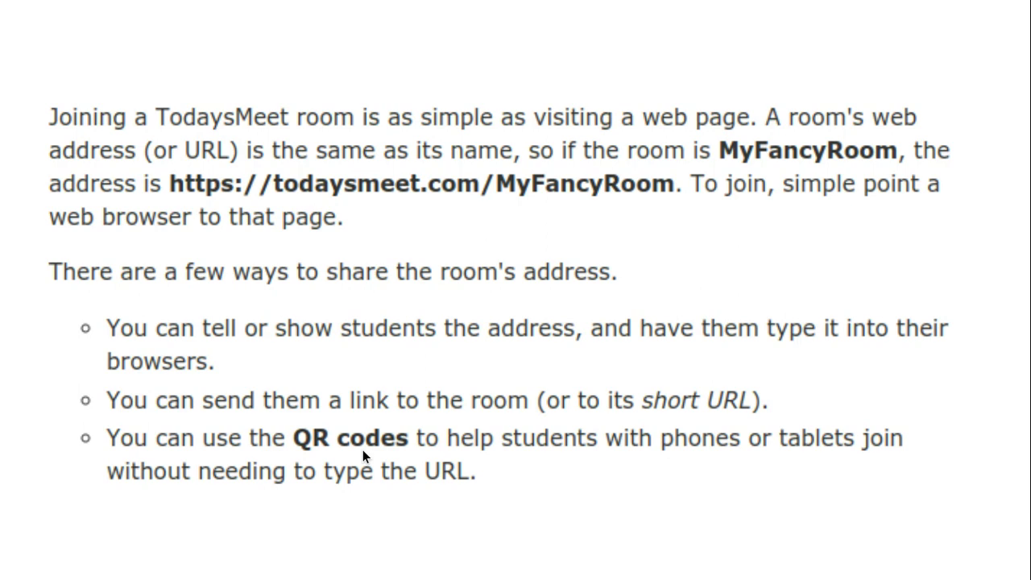
{"action": "key", "text": "alt+Tab"}
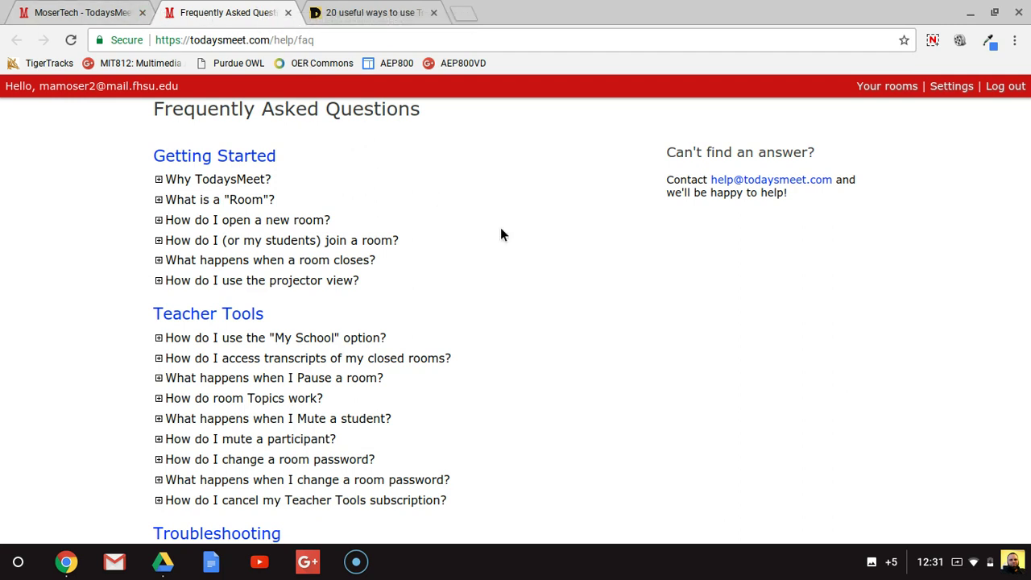
{"action": "left_click", "coordinate": [367, 9]}
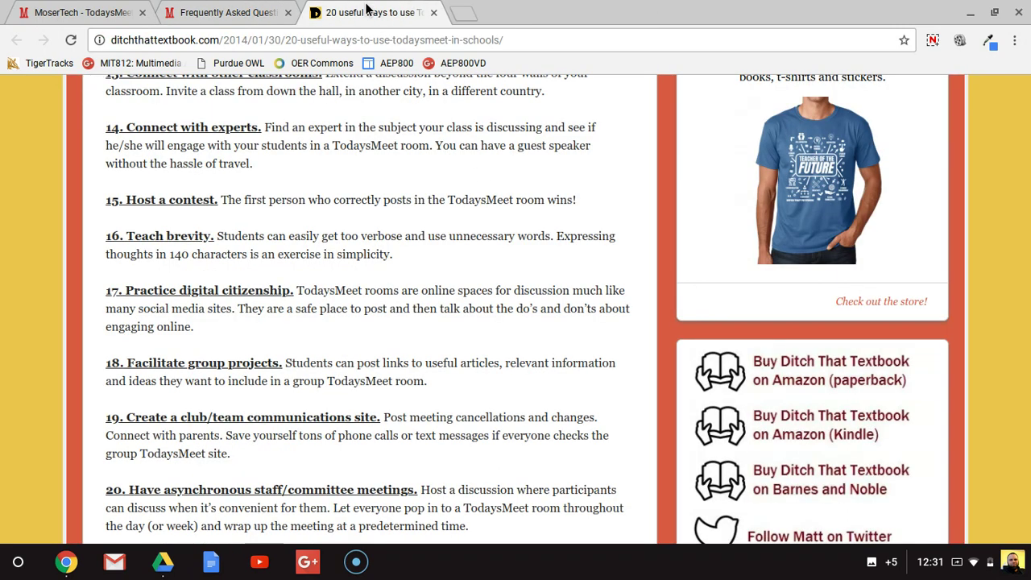
{"action": "scroll", "coordinate": [364, 356], "scroll_direction": "up", "scroll_amount": 3}
{"action": "scroll", "coordinate": [364, 356], "scroll_direction": "up", "scroll_amount": 1}
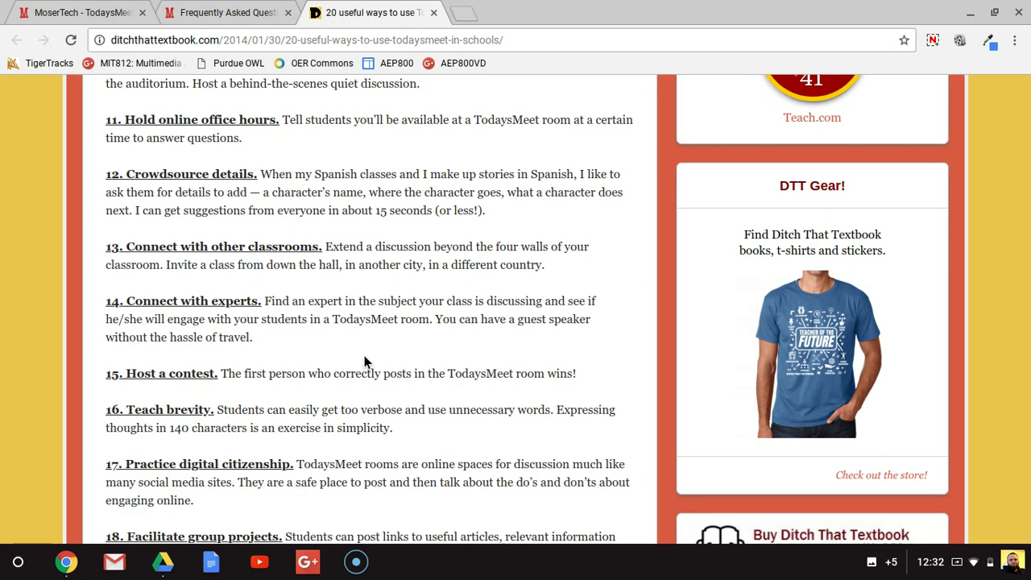
{"action": "scroll", "coordinate": [364, 359], "scroll_direction": "up", "scroll_amount": 5}
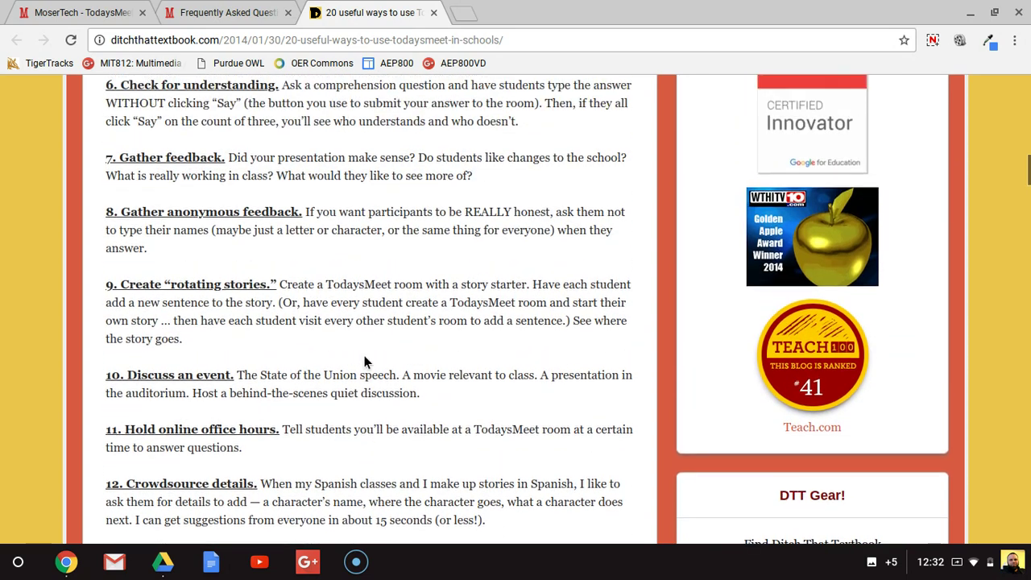
{"action": "scroll", "coordinate": [364, 357], "scroll_direction": "up", "scroll_amount": 4}
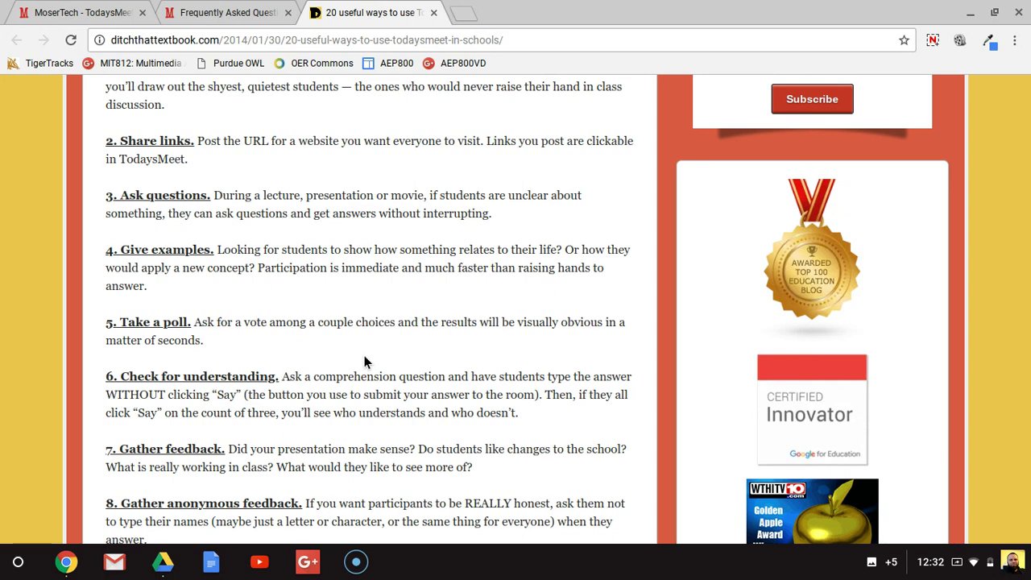
{"action": "scroll", "coordinate": [364, 355], "scroll_direction": "up", "scroll_amount": 1}
{"action": "scroll", "coordinate": [364, 355], "scroll_direction": "down", "scroll_amount": 1}
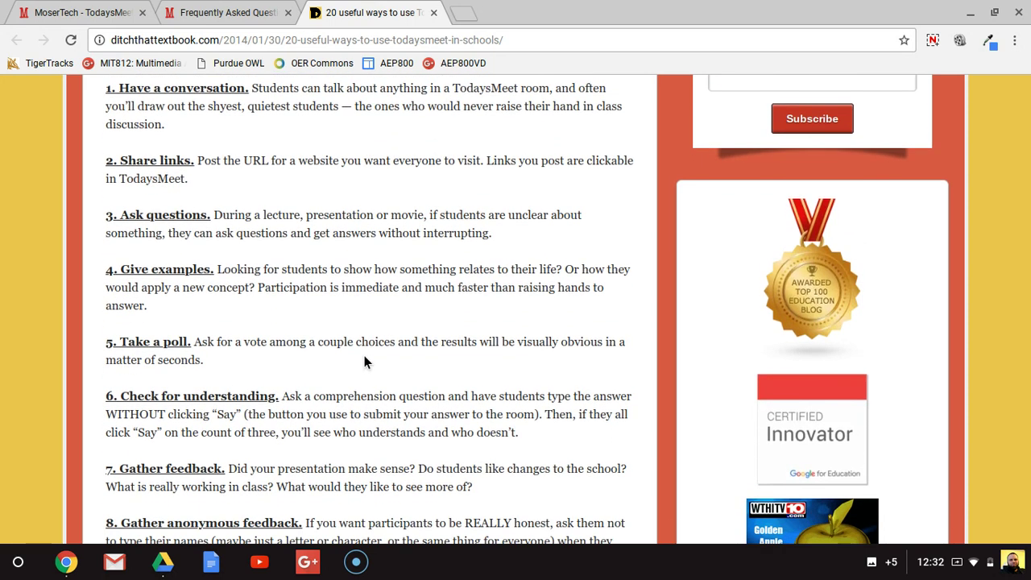
{"action": "scroll", "coordinate": [364, 357], "scroll_direction": "down", "scroll_amount": 1}
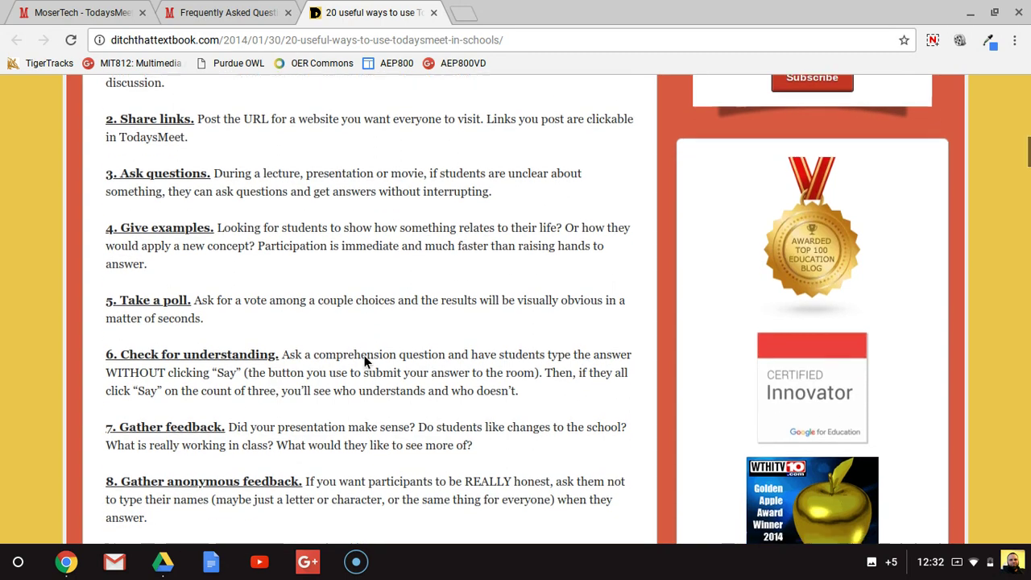
{"action": "scroll", "coordinate": [364, 362], "scroll_direction": "down", "scroll_amount": 2}
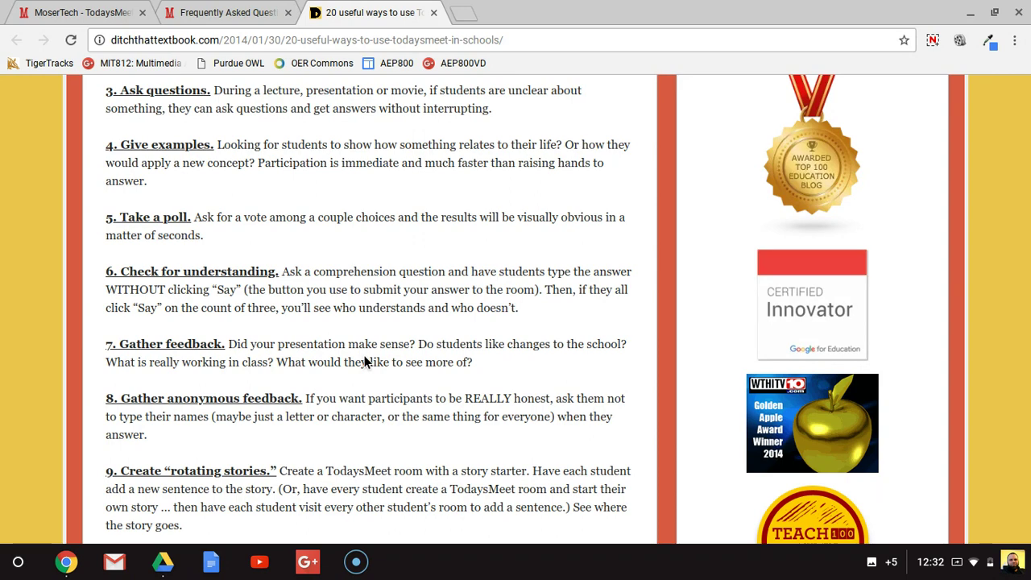
{"action": "scroll", "coordinate": [364, 361], "scroll_direction": "down", "scroll_amount": 5}
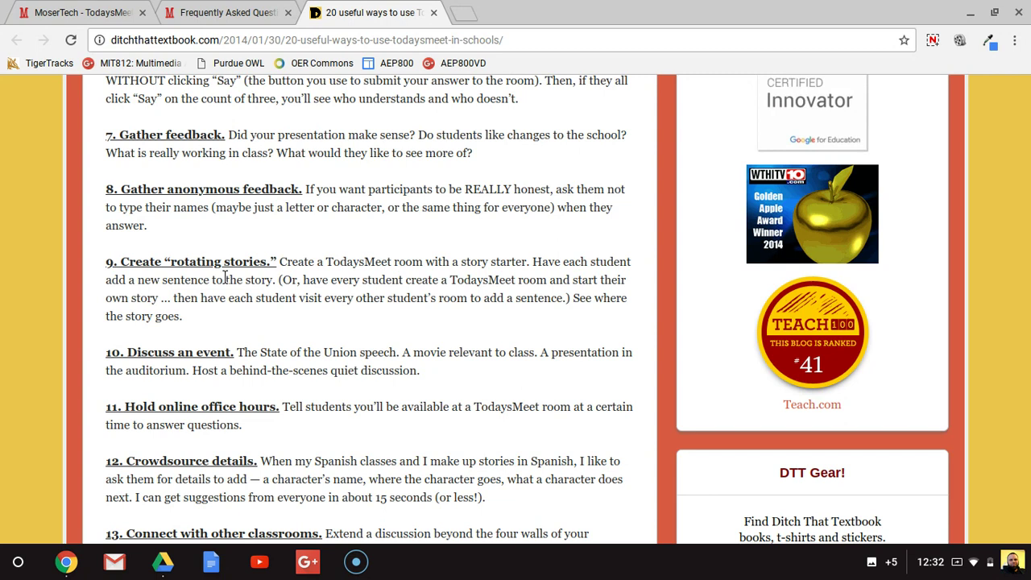
{"action": "scroll", "coordinate": [226, 277], "scroll_direction": "down", "scroll_amount": 3}
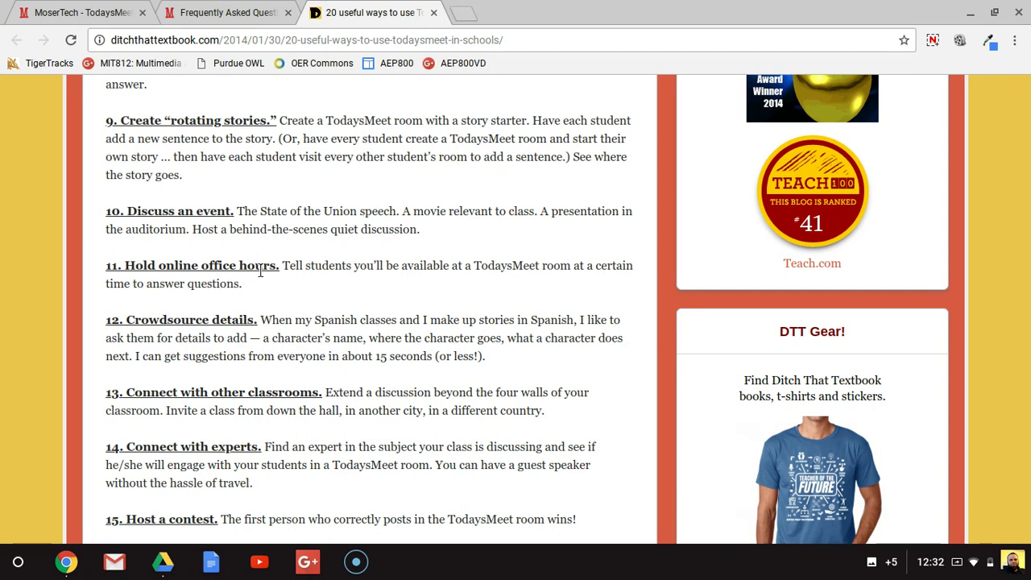
{"action": "scroll", "coordinate": [260, 272], "scroll_direction": "down", "scroll_amount": 3}
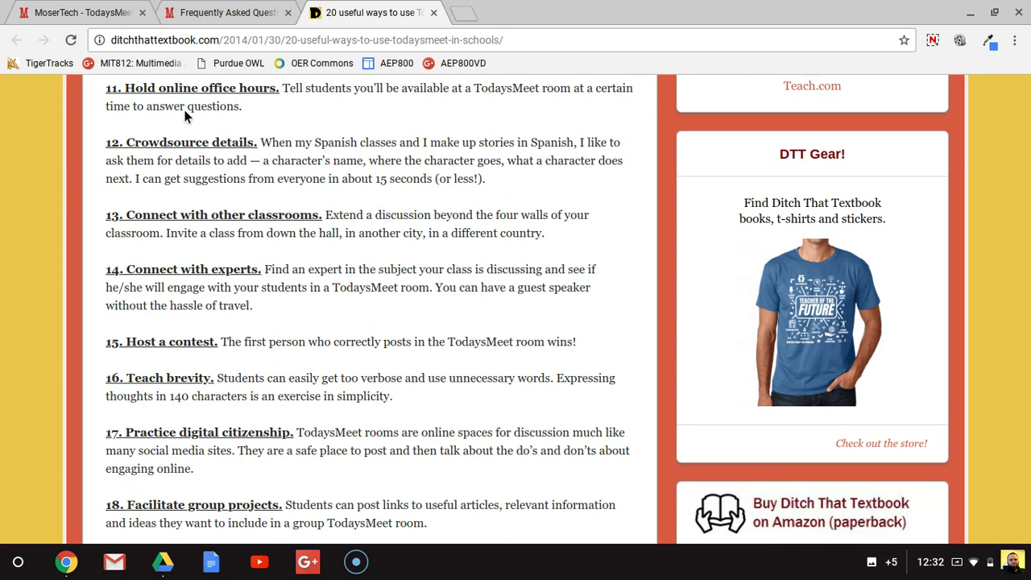
{"action": "left_click", "coordinate": [79, 12]}
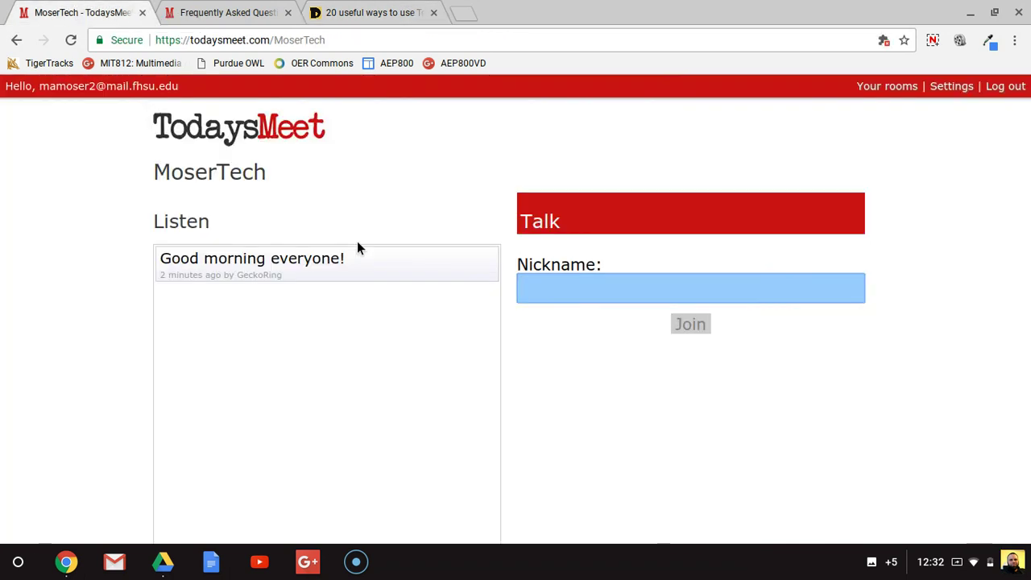